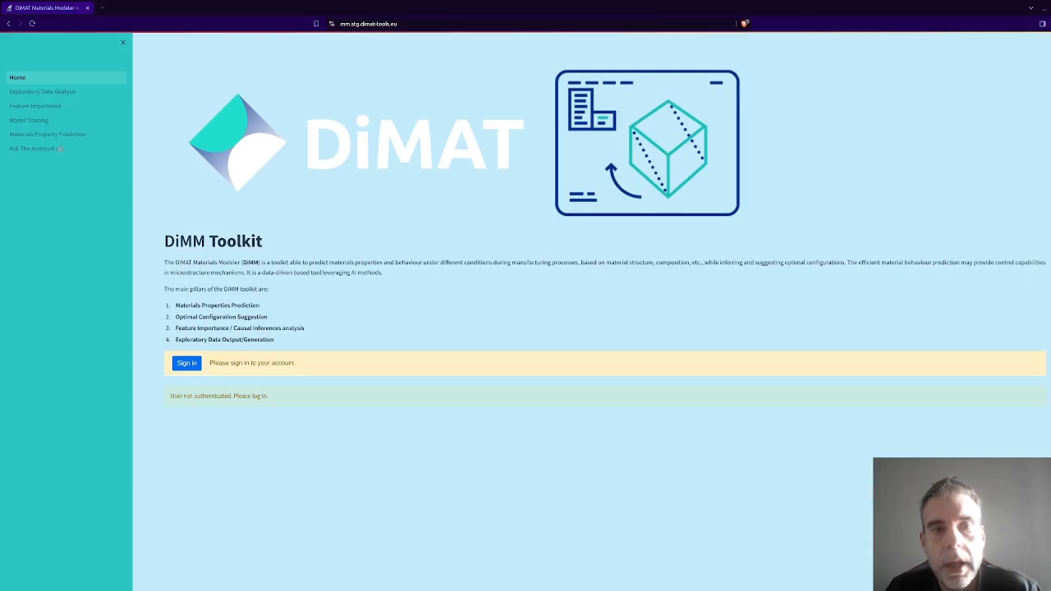
Sign in to the DiMM Toolkit with the saved account e-mail and password.
{"action": "left_click", "coordinate": [196, 372]}
{"action": "left_click", "coordinate": [414, 97]}
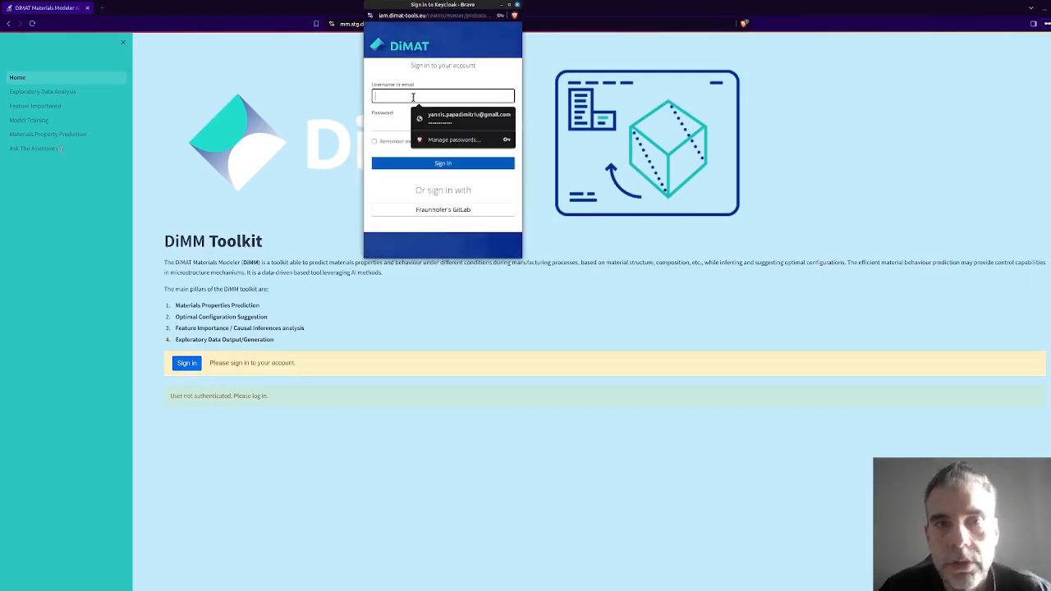
{"action": "left_click", "coordinate": [430, 117]}
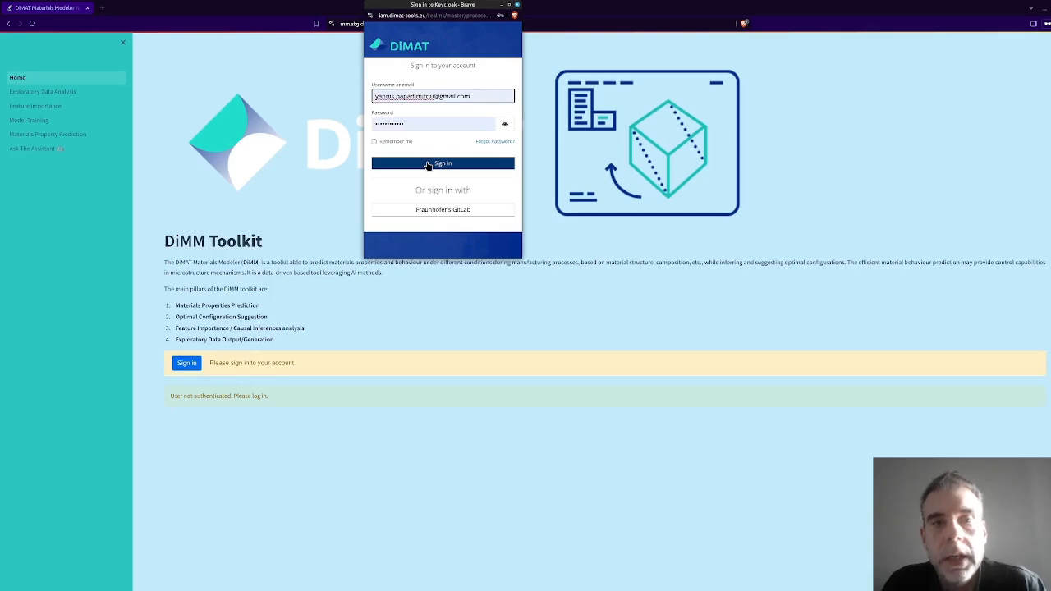
{"action": "left_click", "coordinate": [429, 164]}
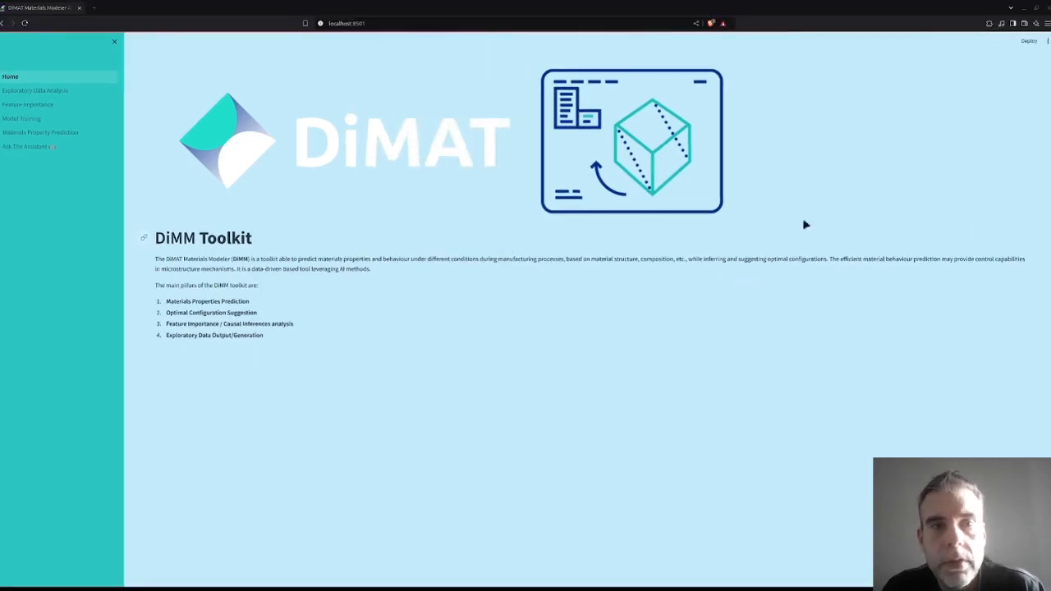
Upload the PILOT_1_spining materials CSV file for Exploratory Data Analysis and display its loaded data.
{"action": "left_click", "coordinate": [59, 92]}
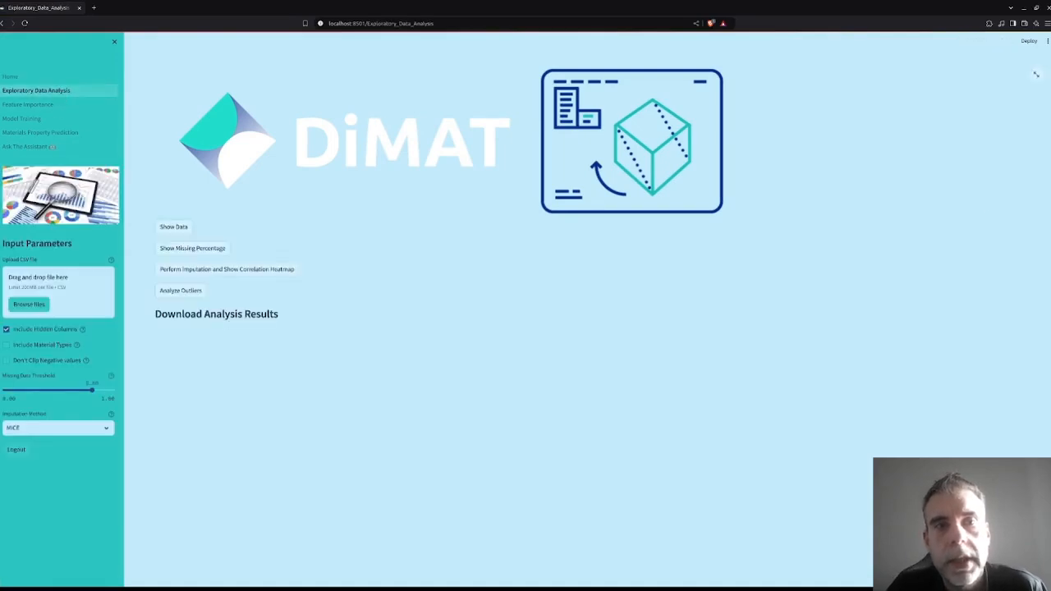
{"action": "left_click_drag", "start_coordinate": [1050, 287], "coordinate": [37, 283]}
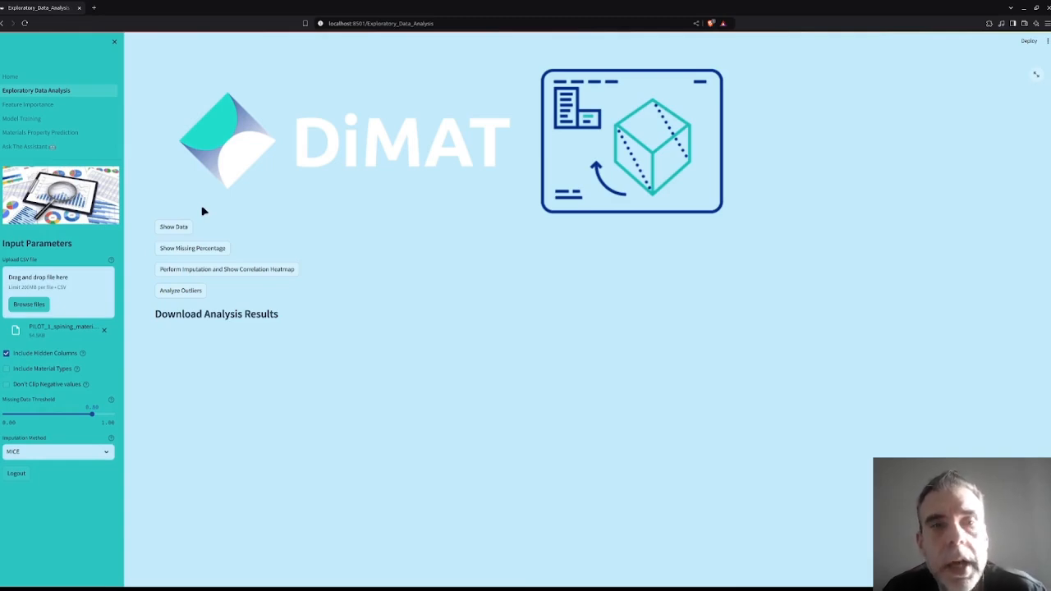
{"action": "left_click", "coordinate": [174, 227]}
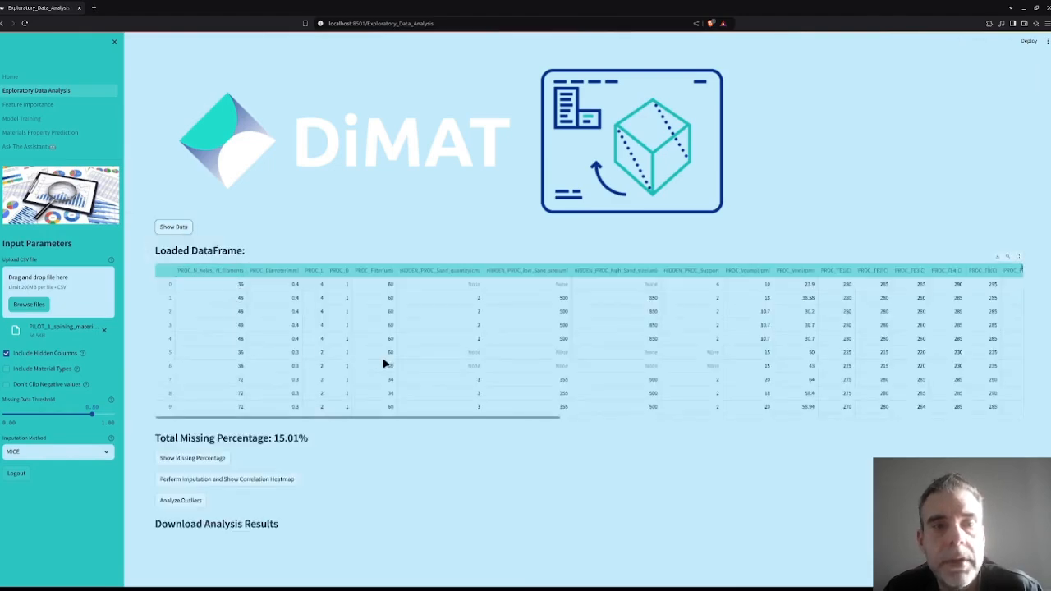
Show the missing percentage per row, and perform MICE imputation with a correlation heatmap at a 0.50 threshold.
{"action": "left_click", "coordinate": [205, 459]}
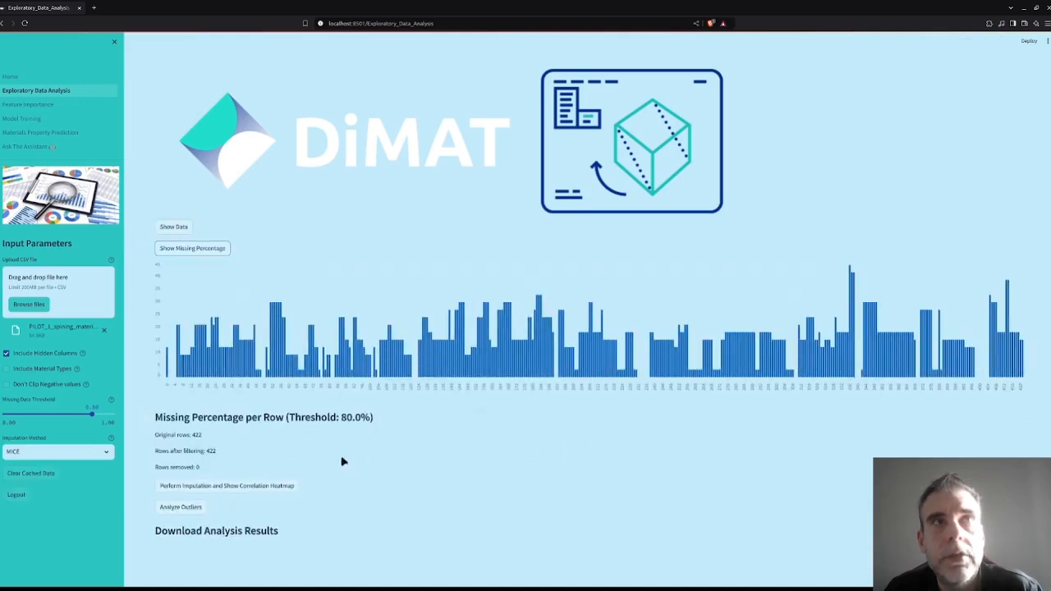
{"action": "left_click", "coordinate": [217, 487]}
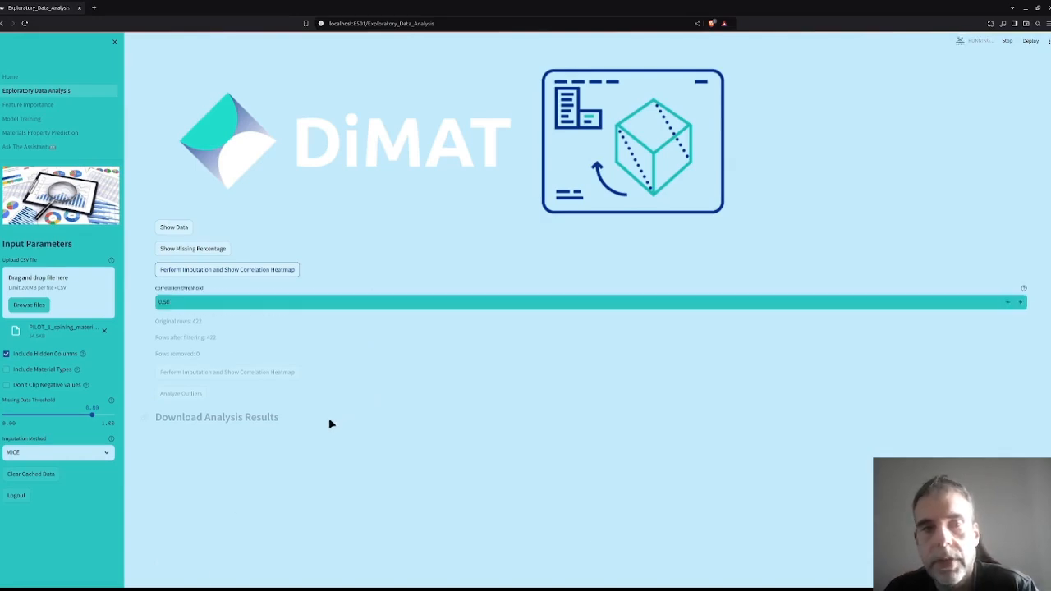
{"action": "scroll", "coordinate": [347, 542], "scroll_direction": "down", "scroll_amount": 1}
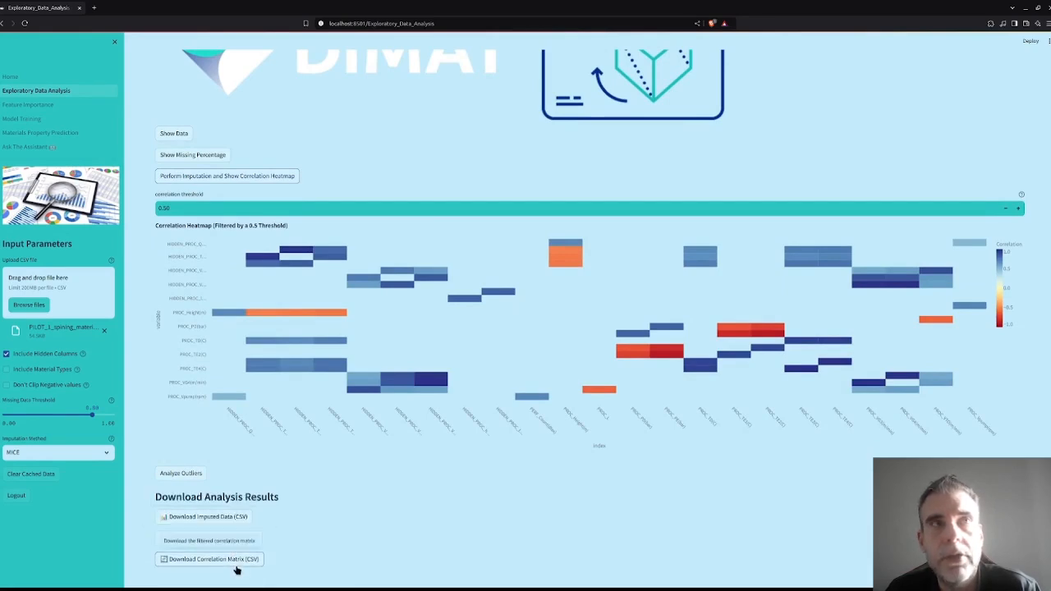
Analyze the outliers of all numerical columns and review their distributions from PROC_N_holes_N_filaments through PERF_Elongation(pc).
{"action": "left_click", "coordinate": [202, 476]}
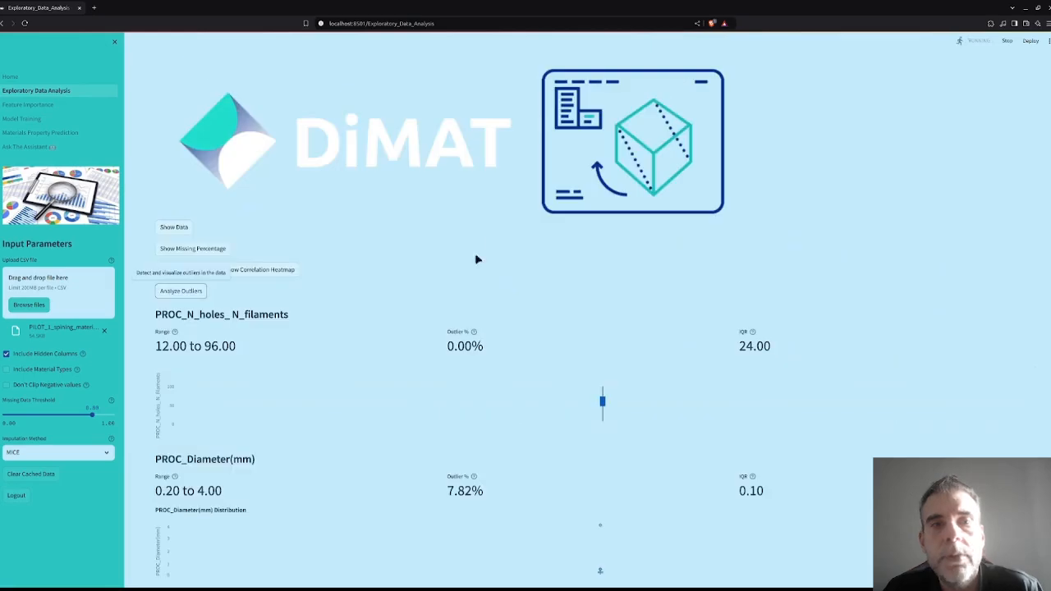
{"action": "scroll", "coordinate": [488, 335], "scroll_direction": "down", "scroll_amount": 3}
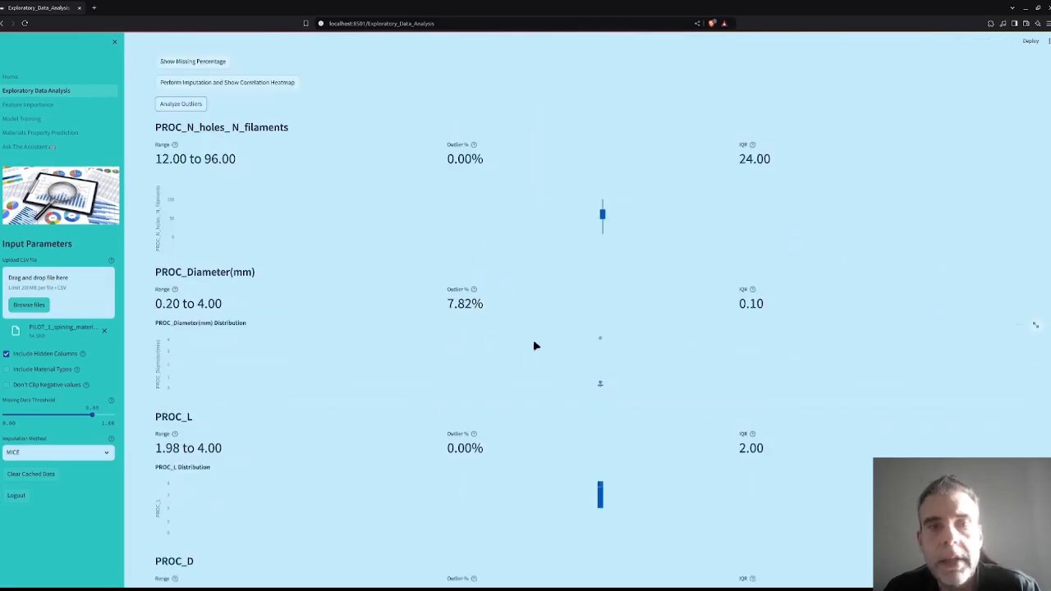
{"action": "scroll", "coordinate": [534, 345], "scroll_direction": "down", "scroll_amount": 8}
{"action": "scroll", "coordinate": [535, 346], "scroll_direction": "down", "scroll_amount": 12}
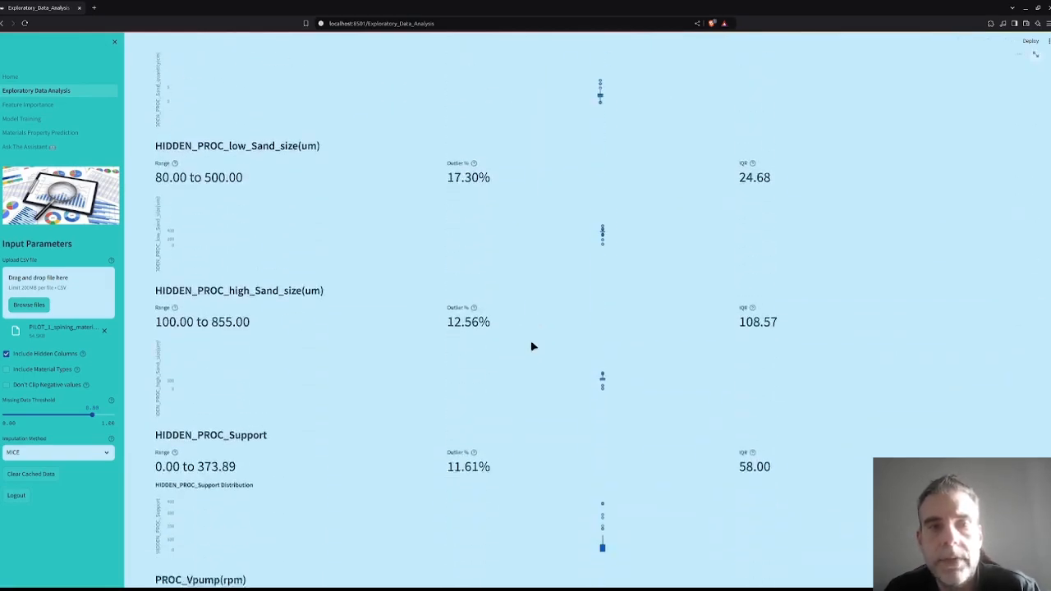
{"action": "scroll", "coordinate": [532, 346], "scroll_direction": "down", "scroll_amount": 12}
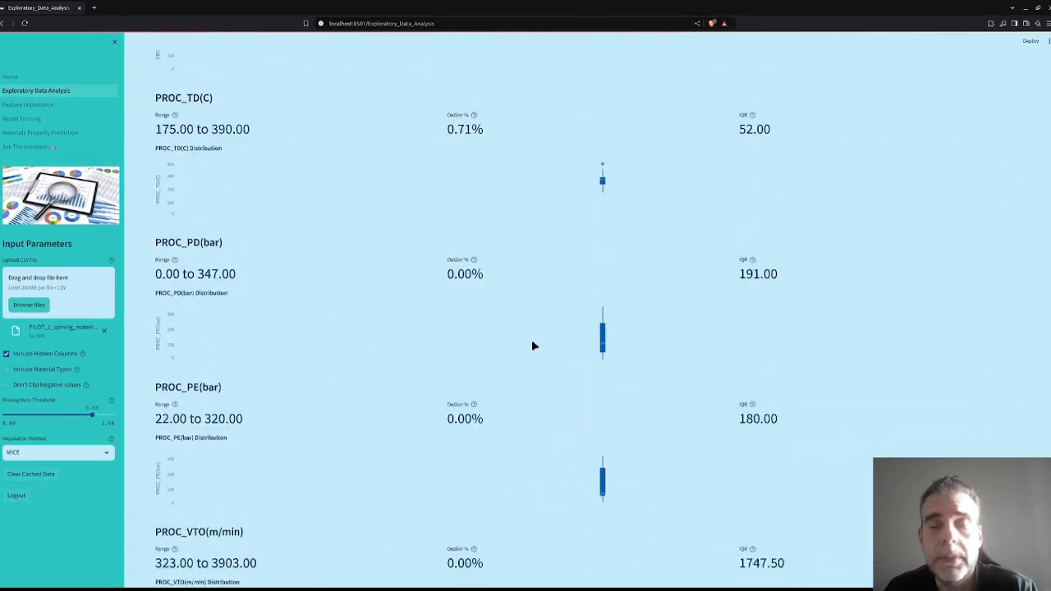
{"action": "scroll", "coordinate": [533, 347], "scroll_direction": "down", "scroll_amount": 12}
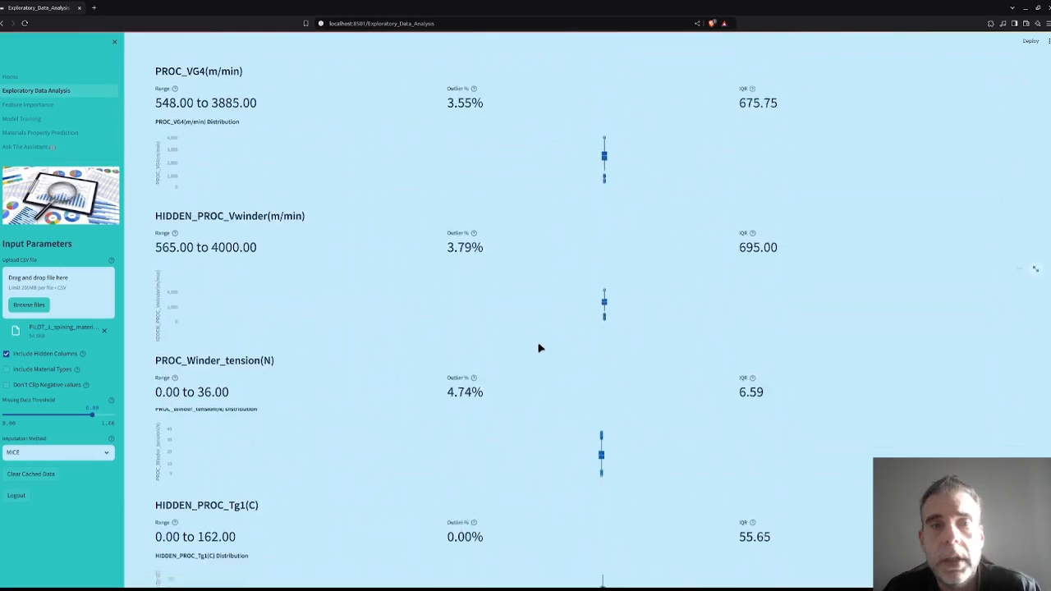
{"action": "scroll", "coordinate": [539, 348], "scroll_direction": "down", "scroll_amount": 8}
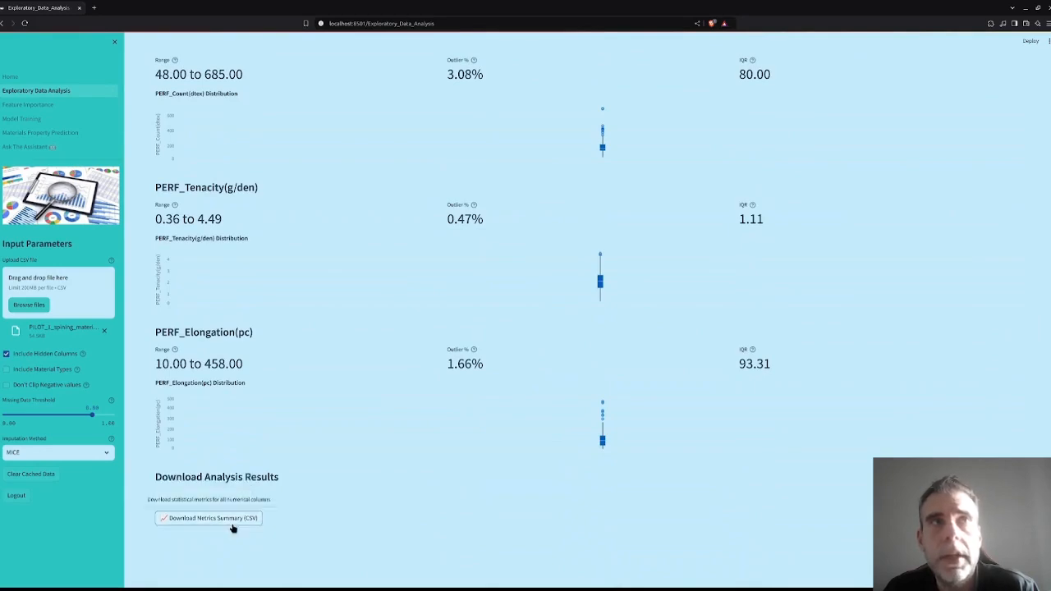
Run the Feature Importance model on the PILOT_1_spining CSV with hidden columns and material types included, and review the material importance summary.
{"action": "left_click", "coordinate": [60, 107]}
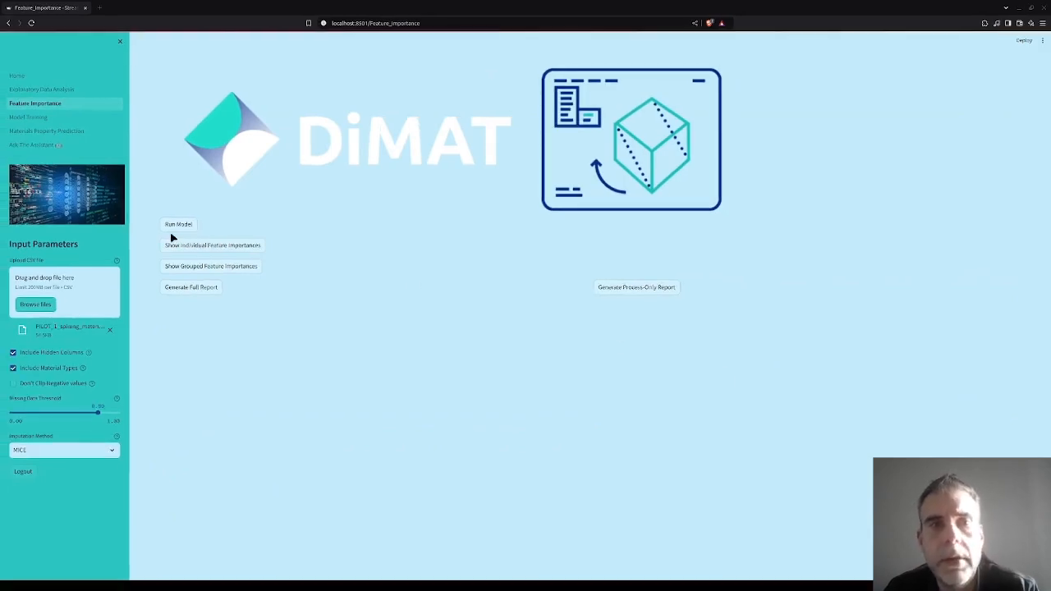
{"action": "left_click", "coordinate": [175, 230]}
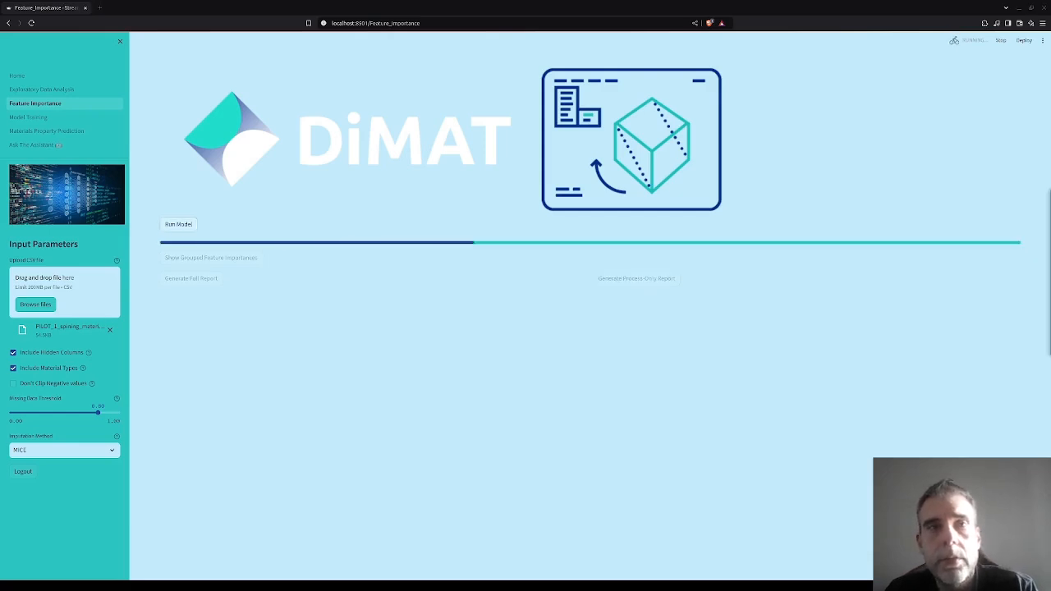
{"action": "scroll", "coordinate": [301, 385], "scroll_direction": "down", "scroll_amount": 3}
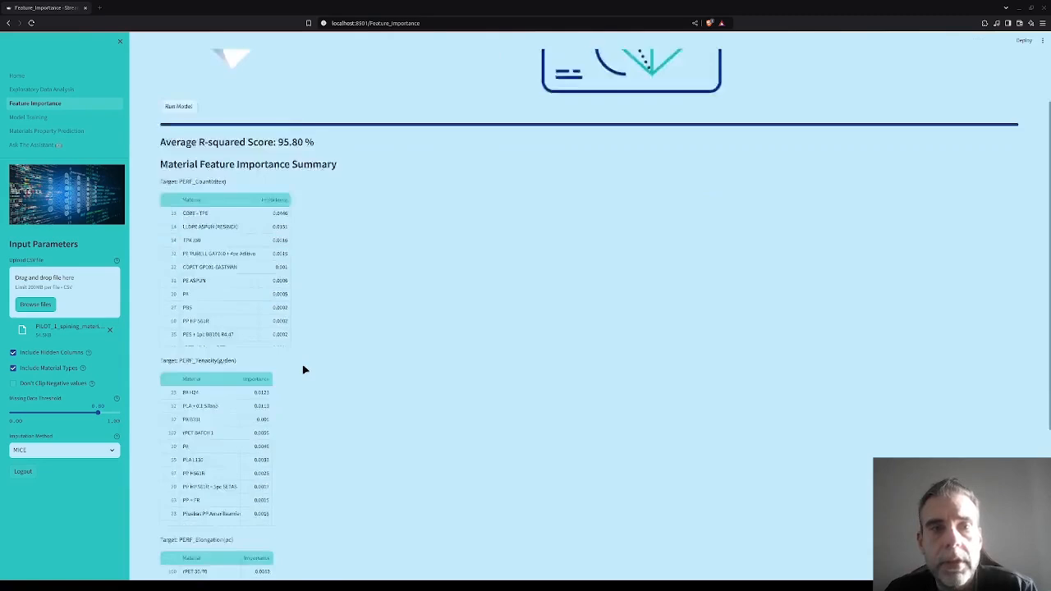
{"action": "scroll", "coordinate": [303, 364], "scroll_direction": "down", "scroll_amount": 2}
{"action": "scroll", "coordinate": [303, 363], "scroll_direction": "down", "scroll_amount": 1}
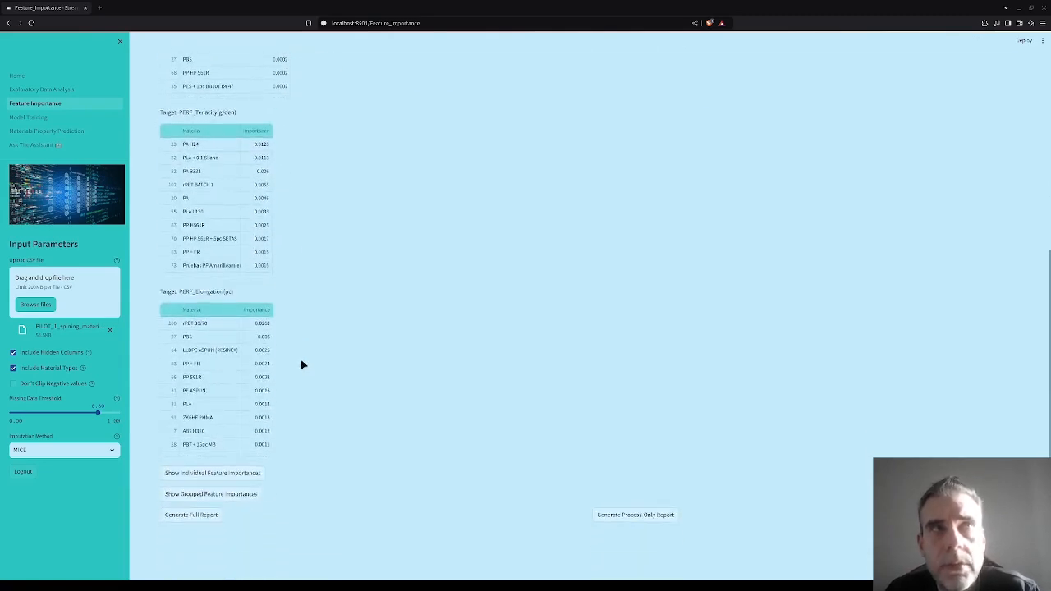
Show the individual feature importances and examine the bar chart of material features and process parameters.
{"action": "left_click", "coordinate": [213, 469]}
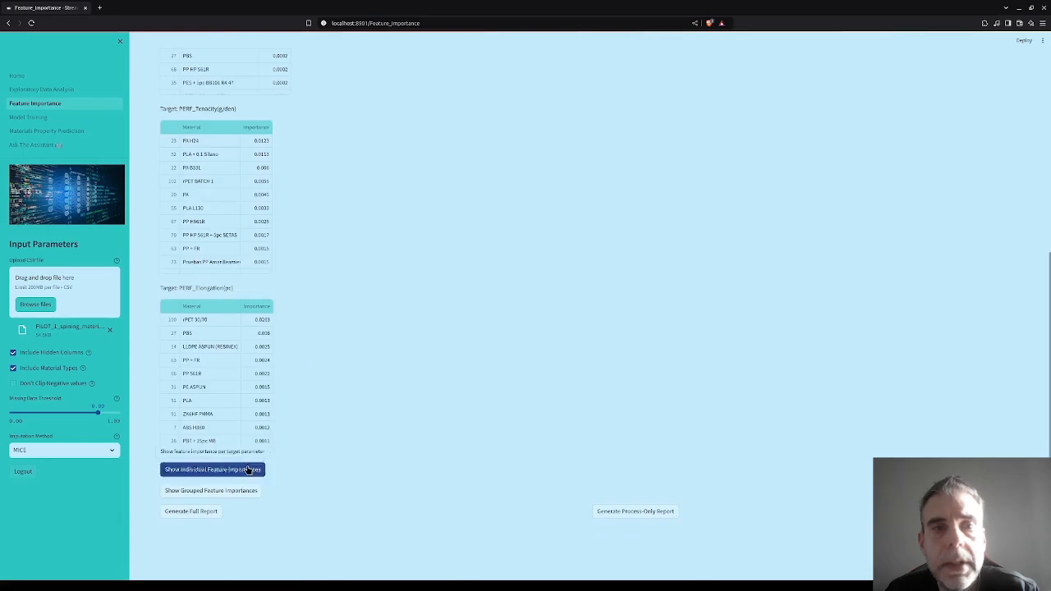
{"action": "scroll", "coordinate": [553, 292], "scroll_direction": "down", "scroll_amount": 1}
{"action": "scroll", "coordinate": [550, 289], "scroll_direction": "down", "scroll_amount": 4}
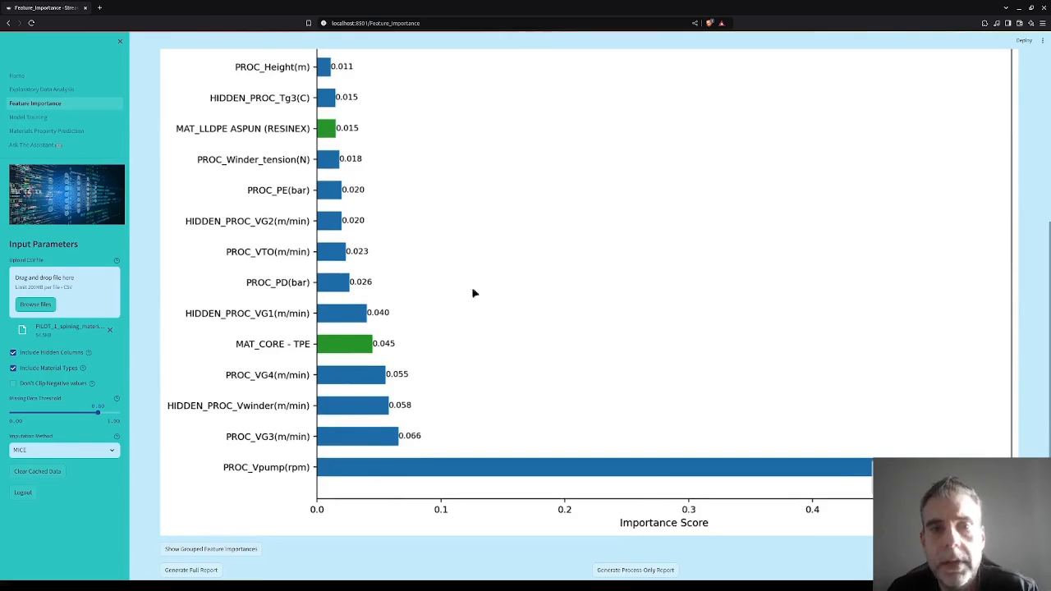
{"action": "scroll", "coordinate": [537, 292], "scroll_direction": "down", "scroll_amount": 1}
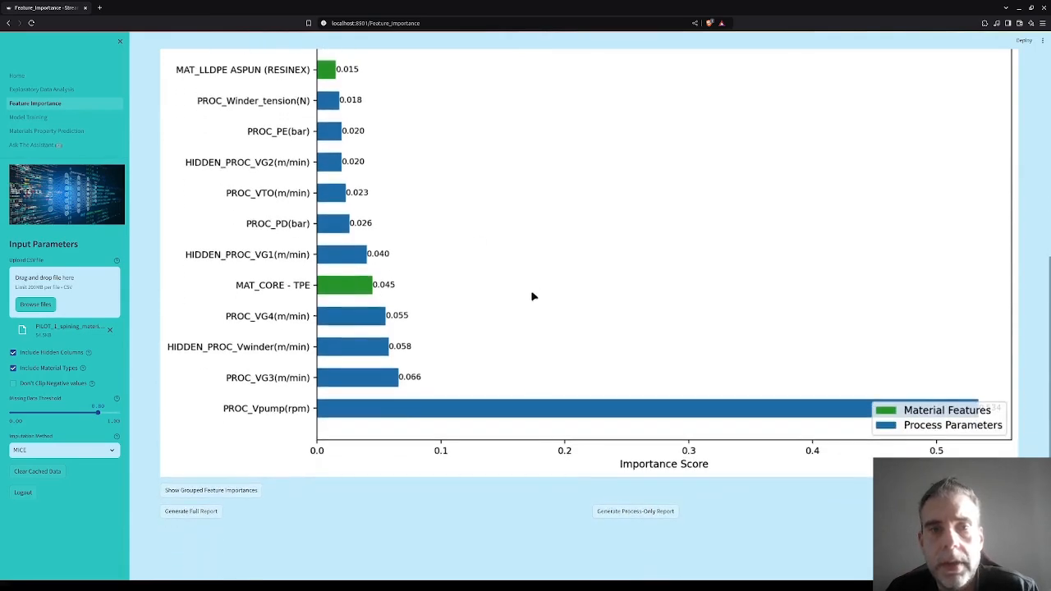
Show the grouped feature importances and compare material with process parameters for PERF_Count(dtex).
{"action": "left_click", "coordinate": [251, 491]}
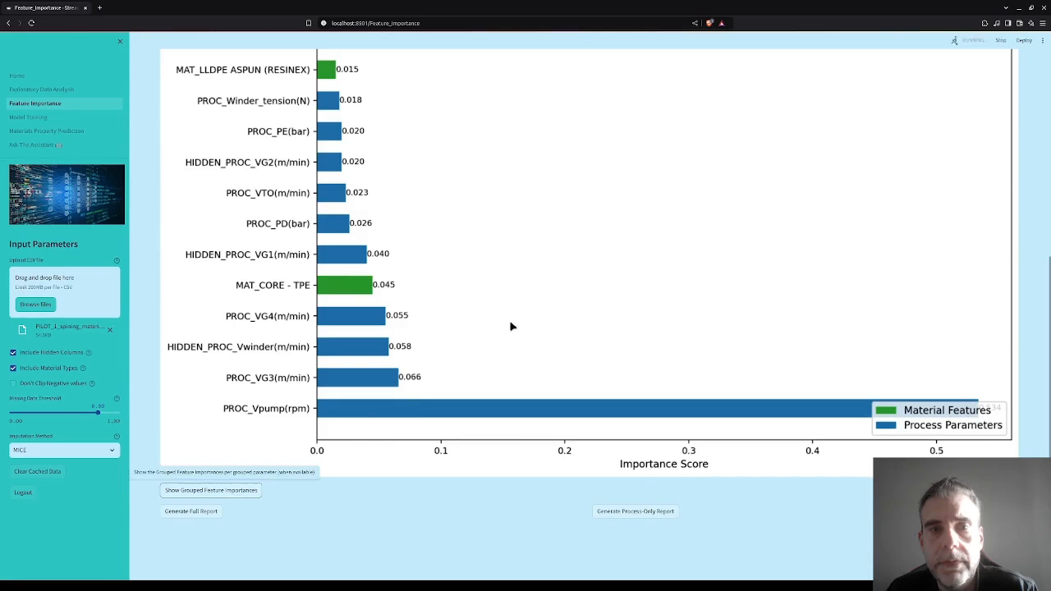
{"action": "scroll", "coordinate": [547, 279], "scroll_direction": "down", "scroll_amount": 15}
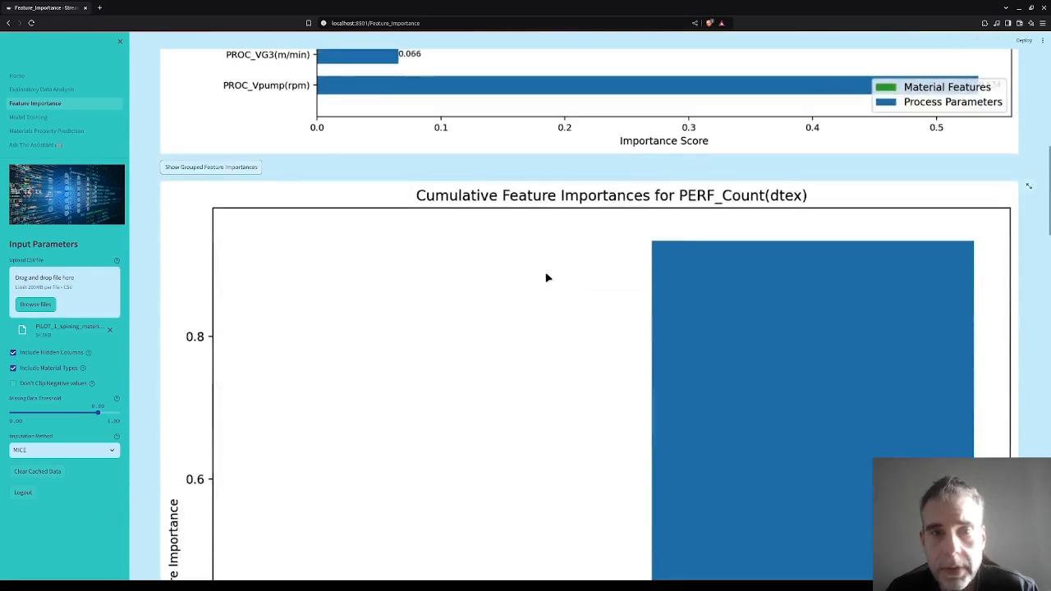
{"action": "scroll", "coordinate": [492, 333], "scroll_direction": "down", "scroll_amount": 10}
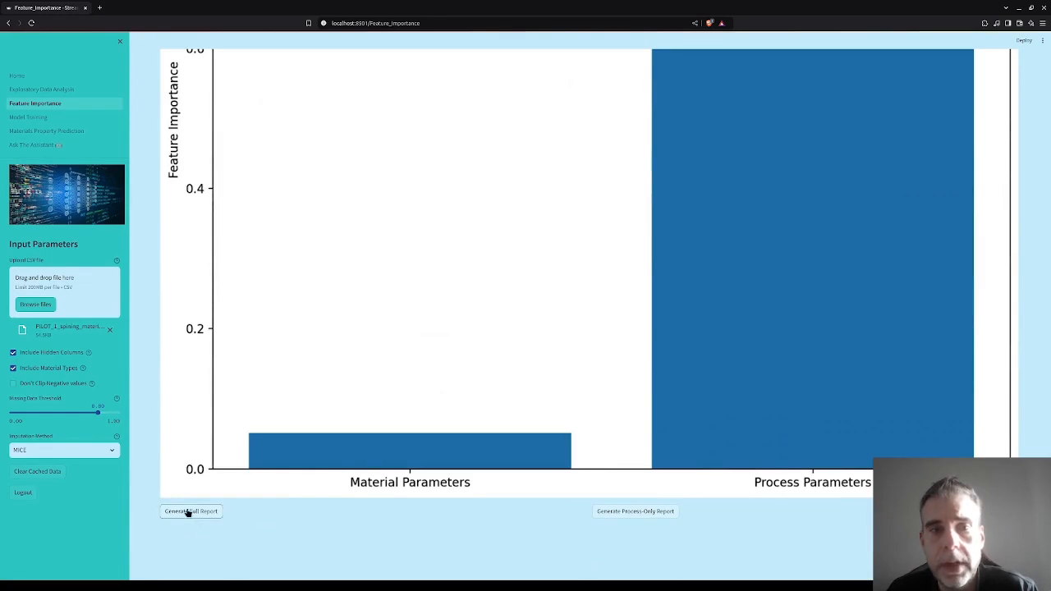
Train the Univariate model on the cached data in Model Training and review the best models and their evaluation.
{"action": "left_click", "coordinate": [50, 118]}
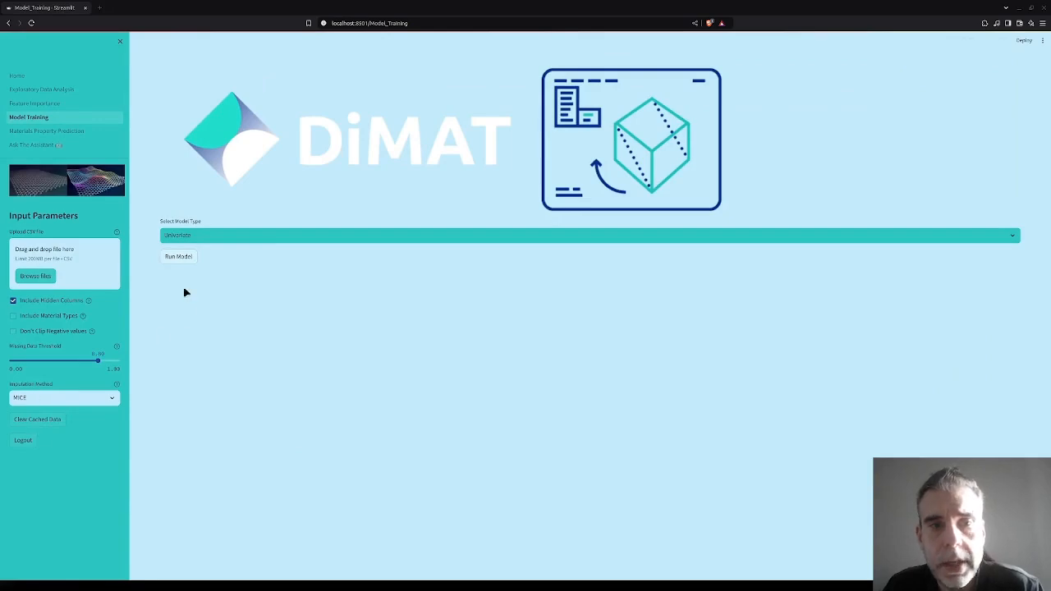
{"action": "left_click", "coordinate": [179, 257]}
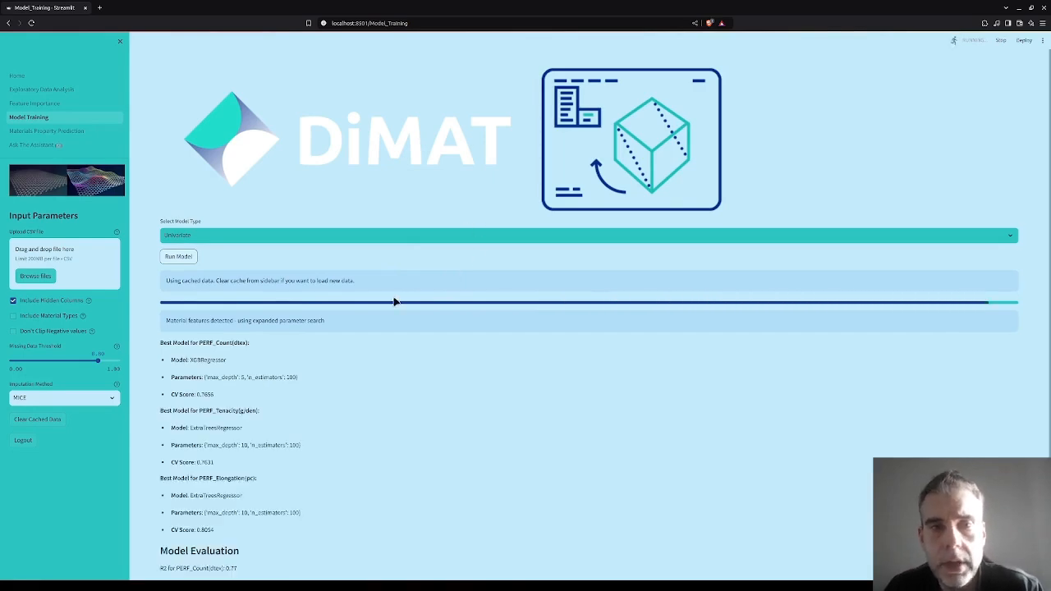
{"action": "scroll", "coordinate": [386, 301], "scroll_direction": "down", "scroll_amount": 2}
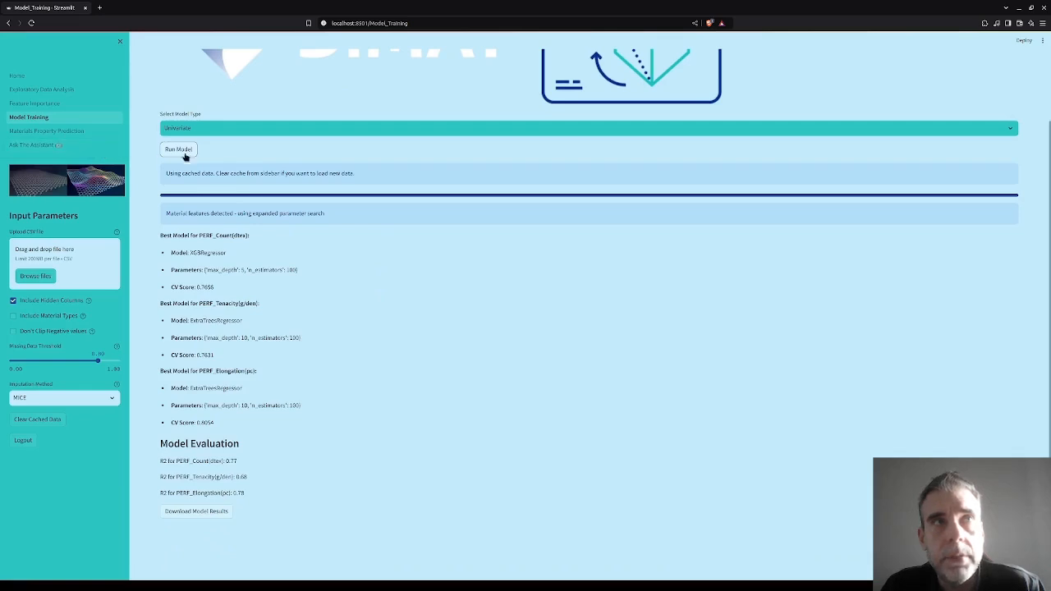
Optimize the process parameters in Materials Property Prediction for target count 280, tenacity 1.41 and elongation 62.04, and review the results.
{"action": "left_click", "coordinate": [86, 138]}
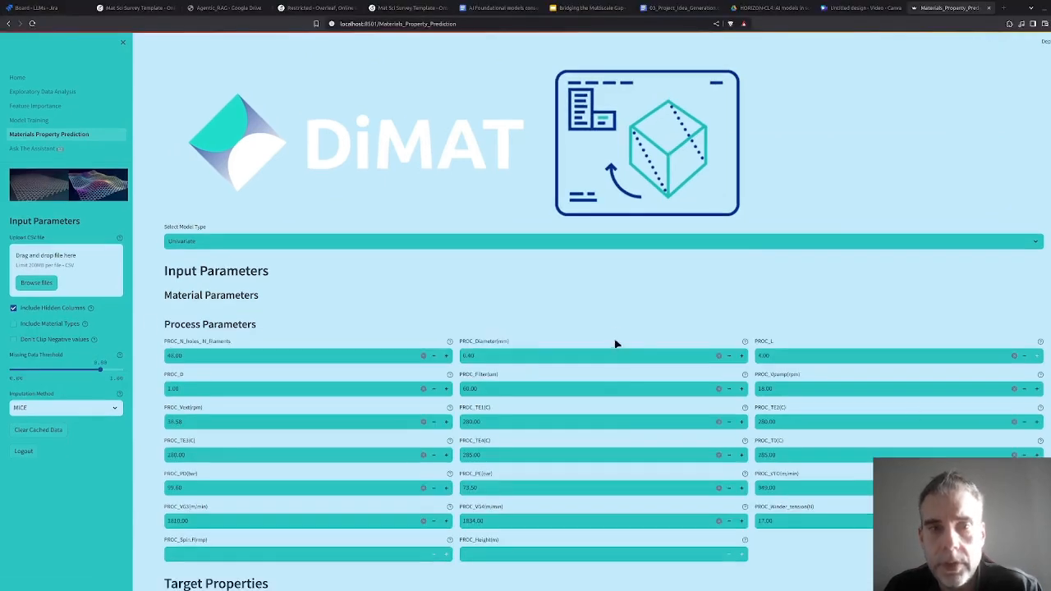
{"action": "scroll", "coordinate": [615, 345], "scroll_direction": "down", "scroll_amount": 2}
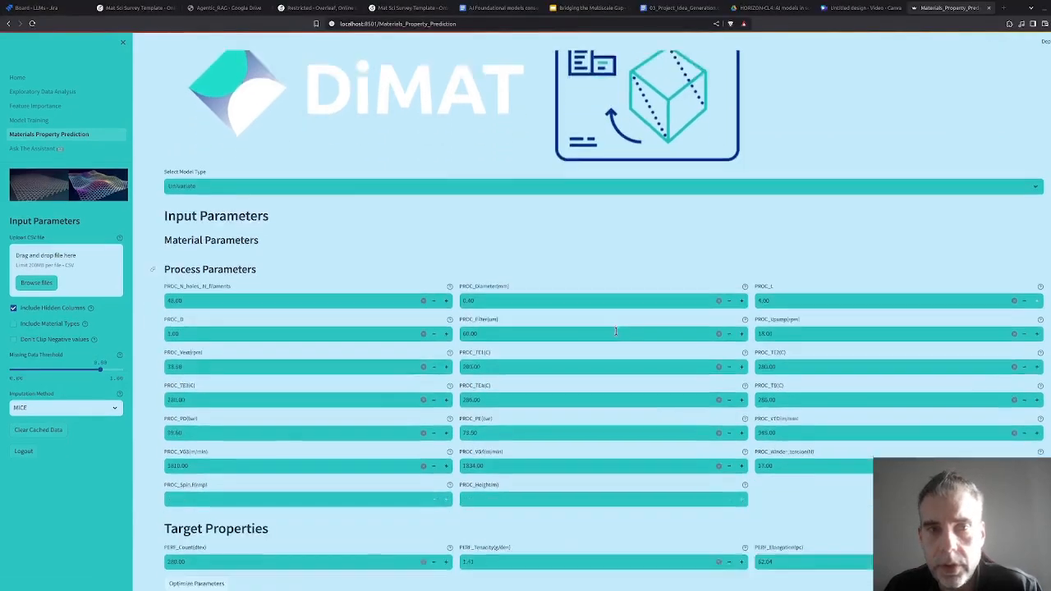
{"action": "left_click", "coordinate": [197, 545]}
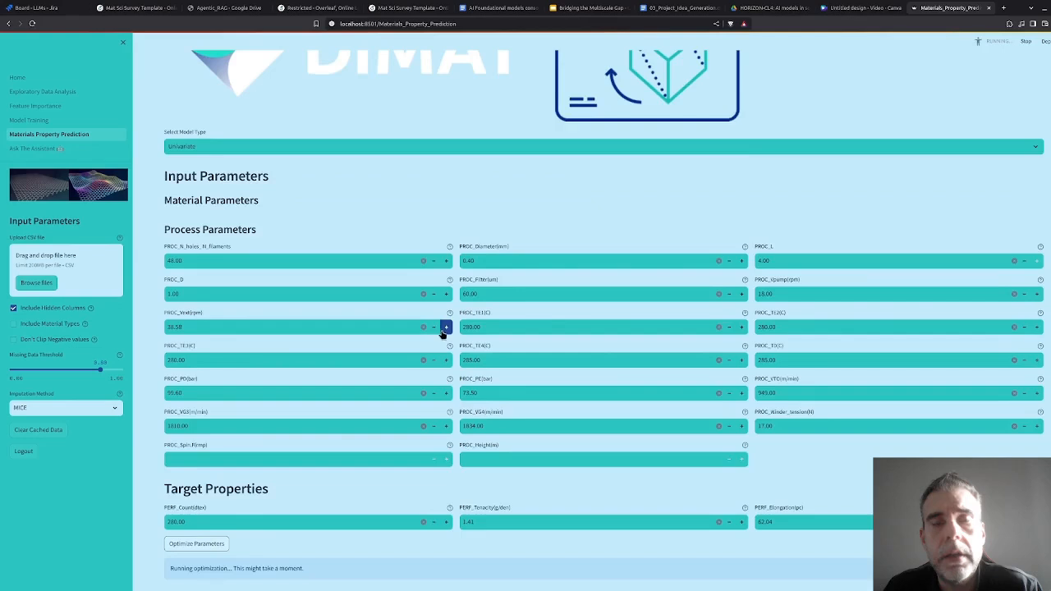
{"action": "scroll", "coordinate": [443, 343], "scroll_direction": "up", "scroll_amount": 1}
{"action": "scroll", "coordinate": [456, 345], "scroll_direction": "down", "scroll_amount": 2}
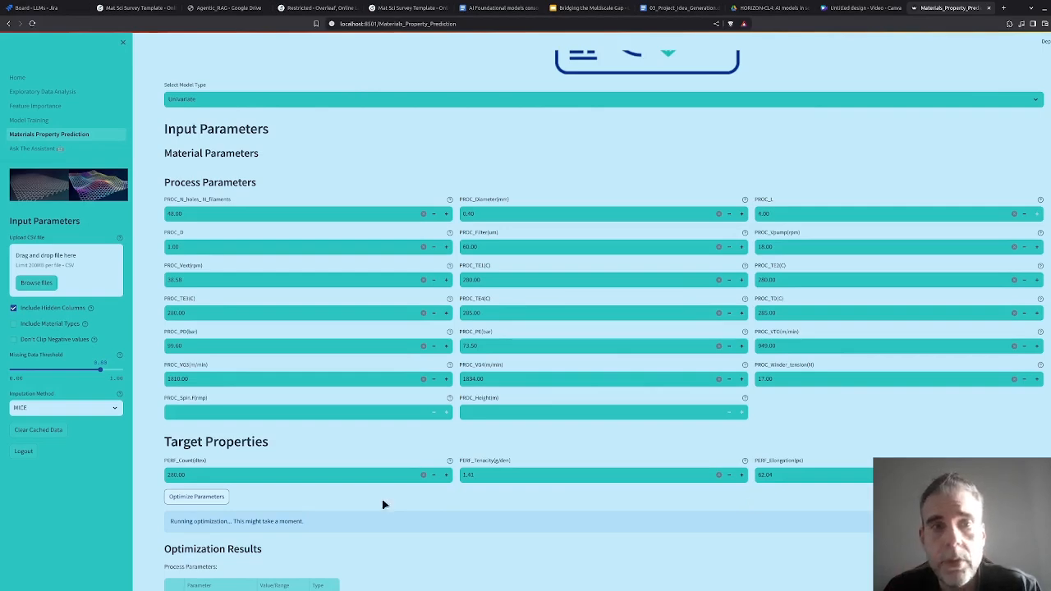
{"action": "scroll", "coordinate": [408, 476], "scroll_direction": "down", "scroll_amount": 4}
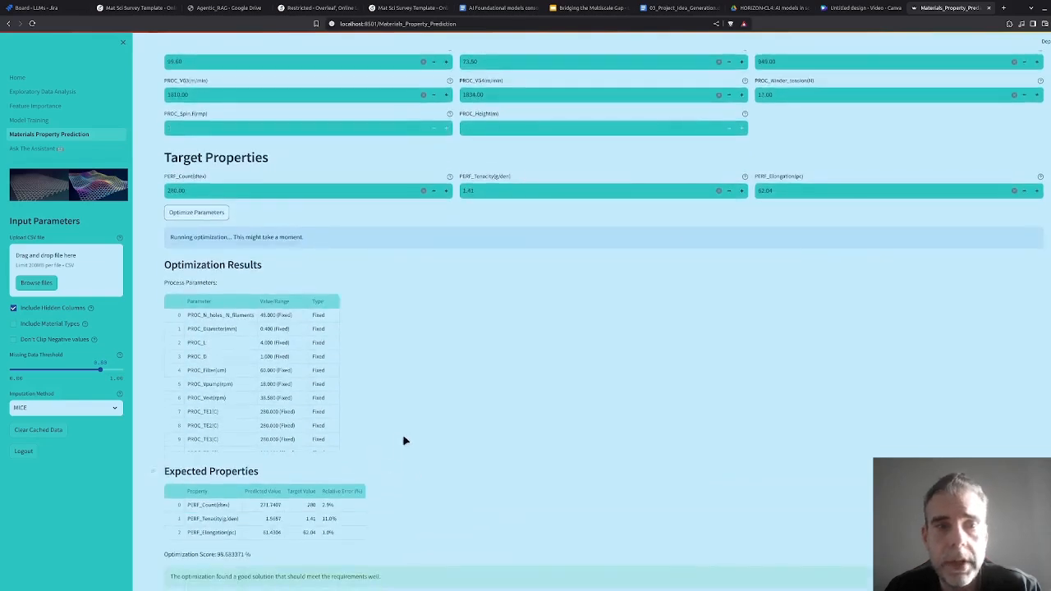
{"action": "scroll", "coordinate": [413, 444], "scroll_direction": "down", "scroll_amount": 2}
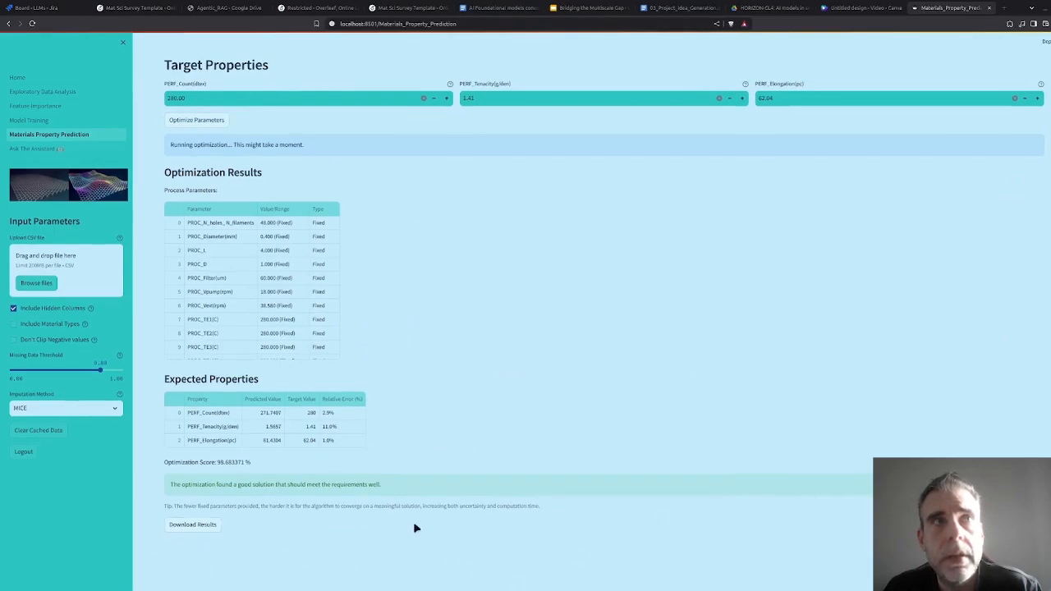
{"action": "scroll", "coordinate": [270, 265], "scroll_direction": "down", "scroll_amount": 5}
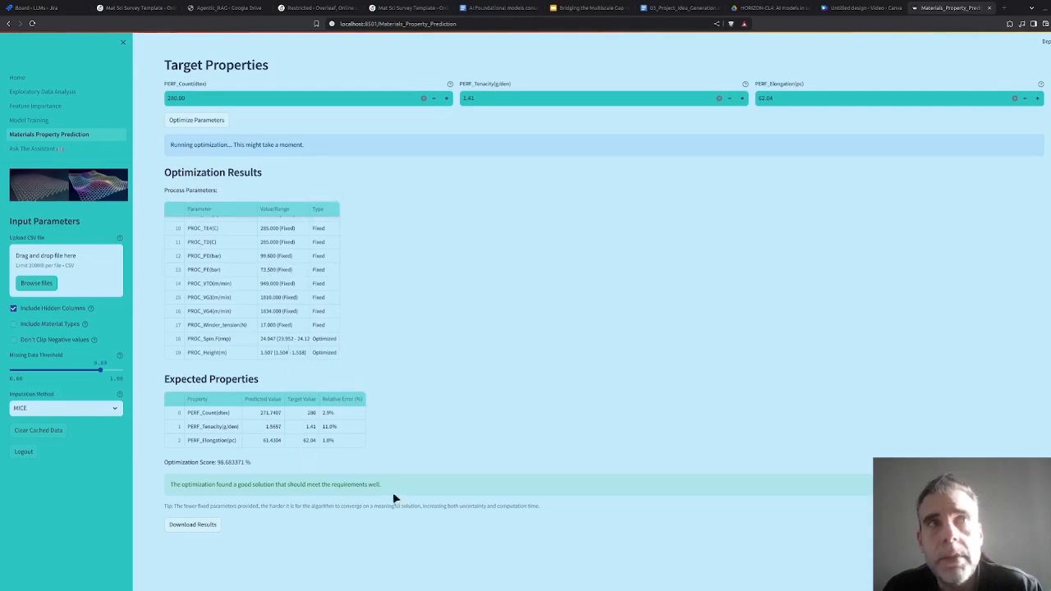
Examine the optimization score reported below the expected properties.
{"action": "left_click_drag", "start_coordinate": [250, 462], "coordinate": [165, 463]}
{"action": "left_click", "coordinate": [246, 463]}
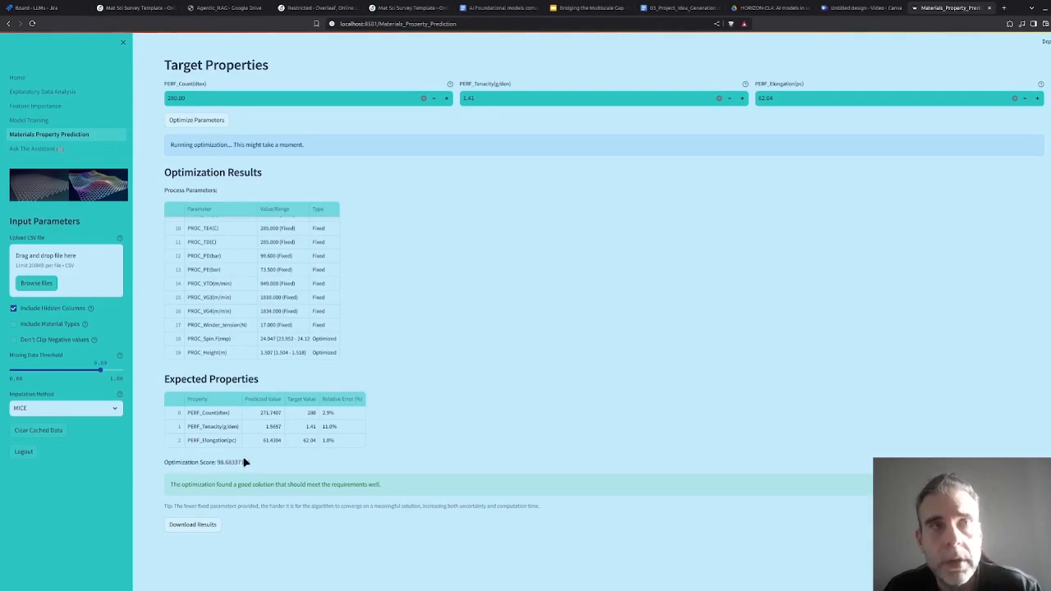
Open the Ask The Assistant page and upload the PILOT_1 spinning material data file for the chat.
{"action": "left_click", "coordinate": [59, 149]}
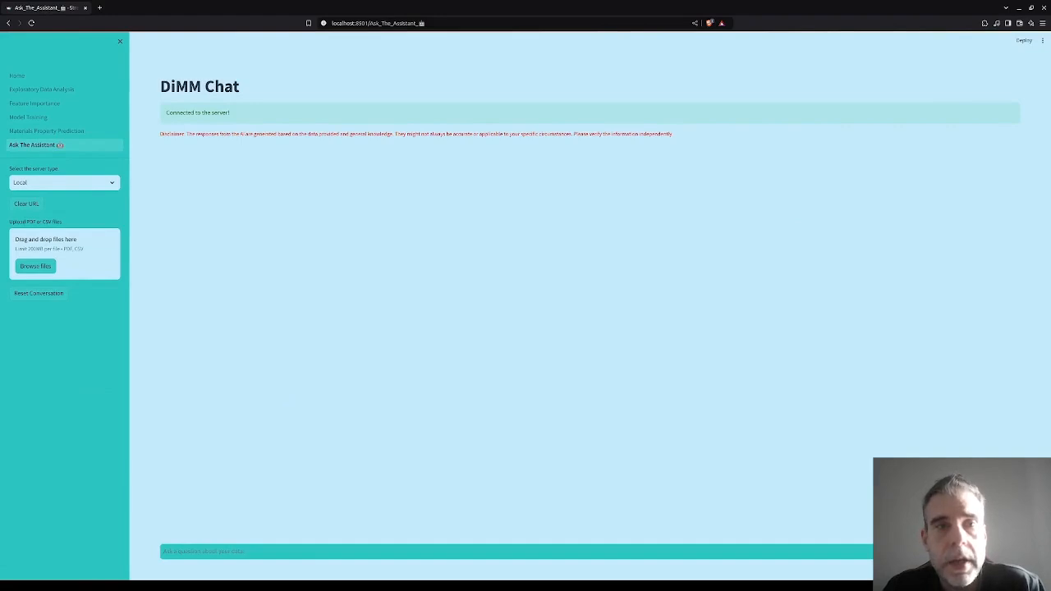
{"action": "left_click_drag", "start_coordinate": [798, 351], "coordinate": [105, 266]}
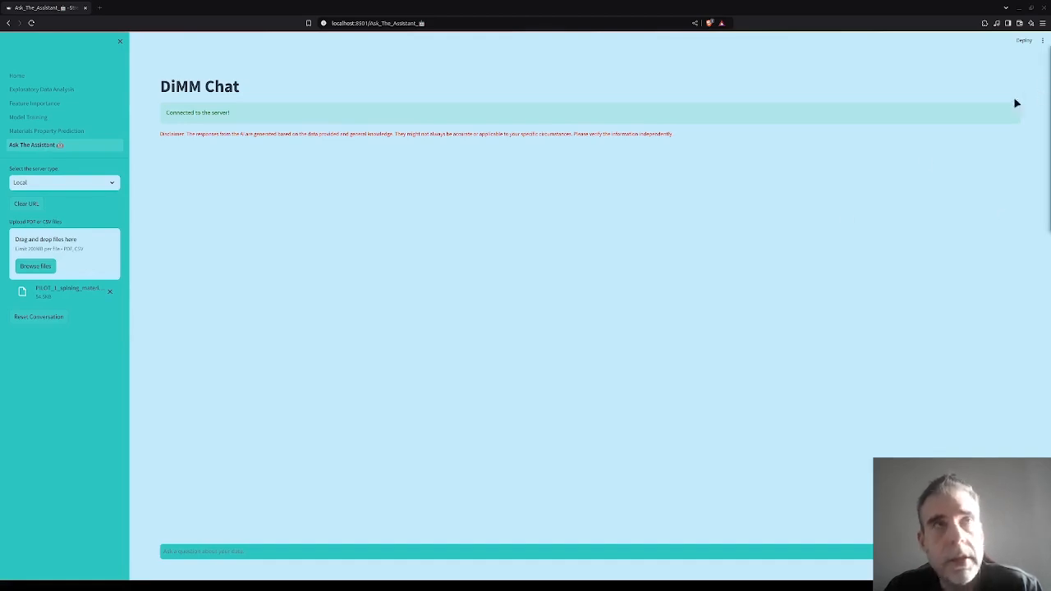
Send the assistant a question about the uploaded dataset, and ask it "give me a code snippet to perform an EDA on the data".
{"action": "left_click", "coordinate": [306, 551]}
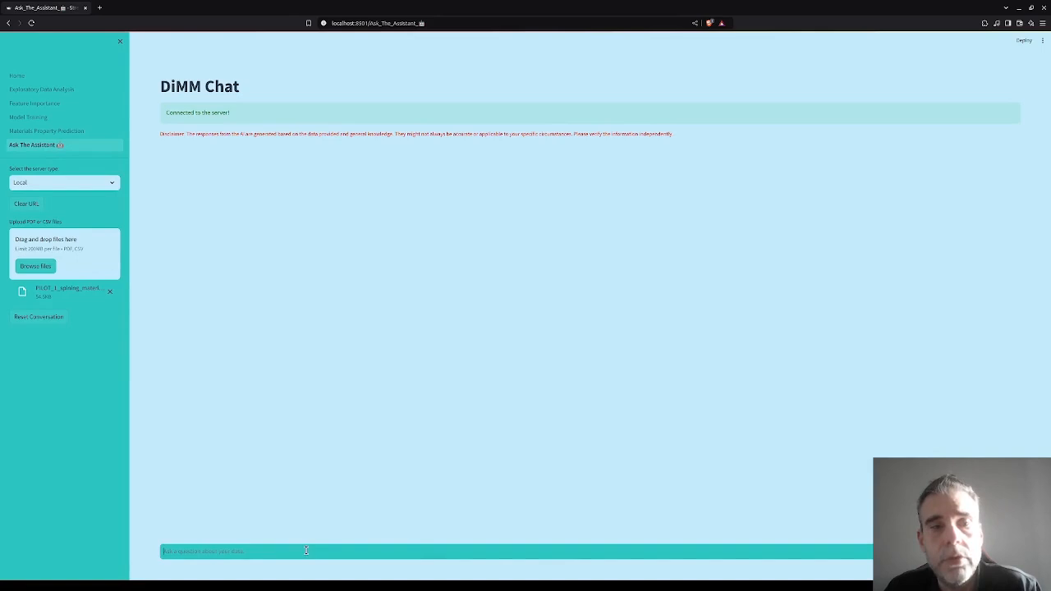
{"action": "key", "text": "ctrl+v"}
{"action": "key", "text": "Return"}
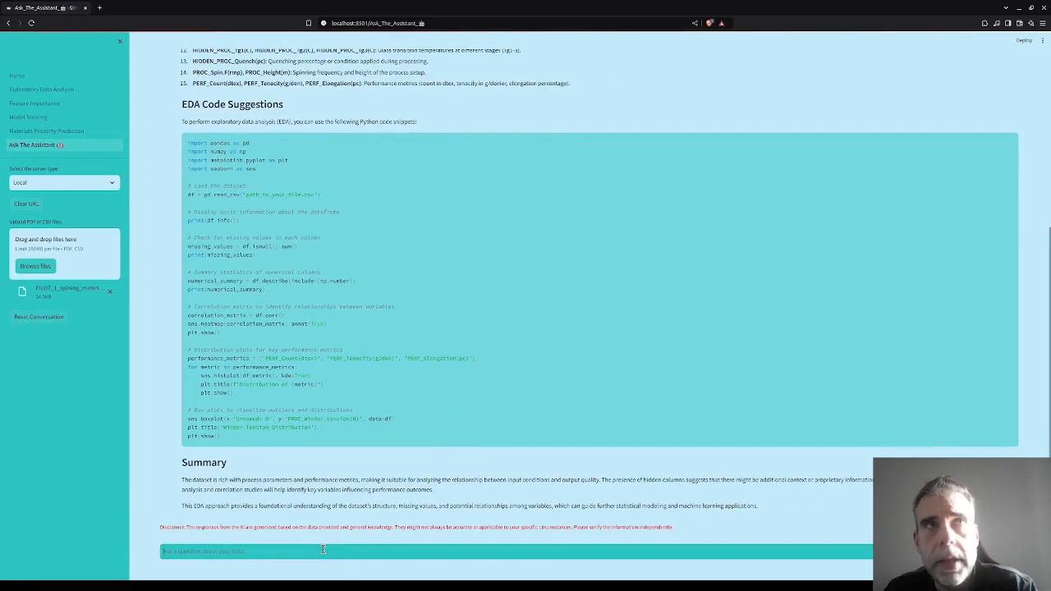
{"action": "type", "text": "give me a code snippet to perform an EDA on the data"}
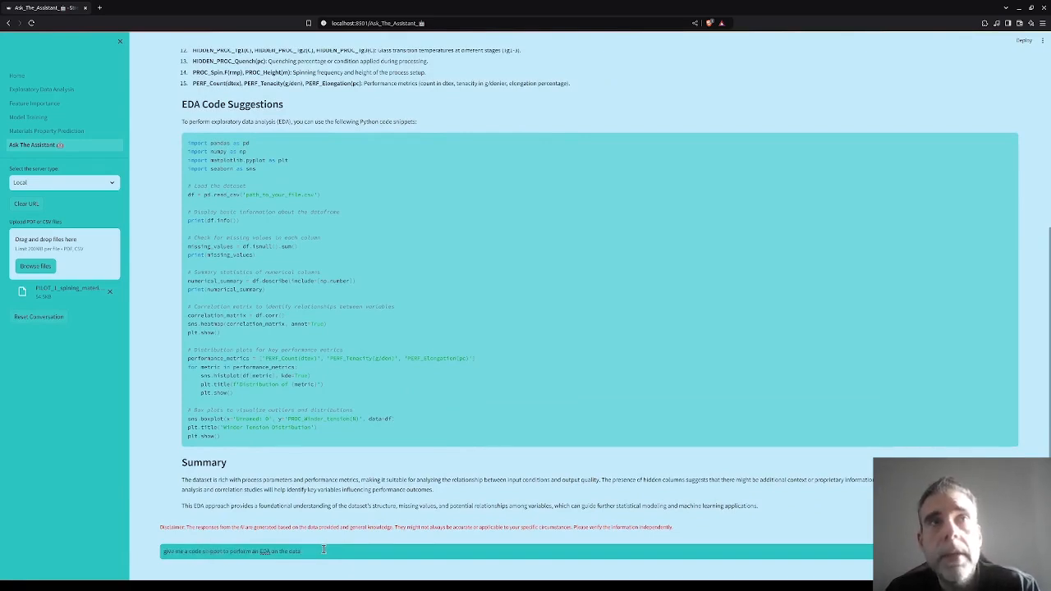
{"action": "key", "text": "Return"}
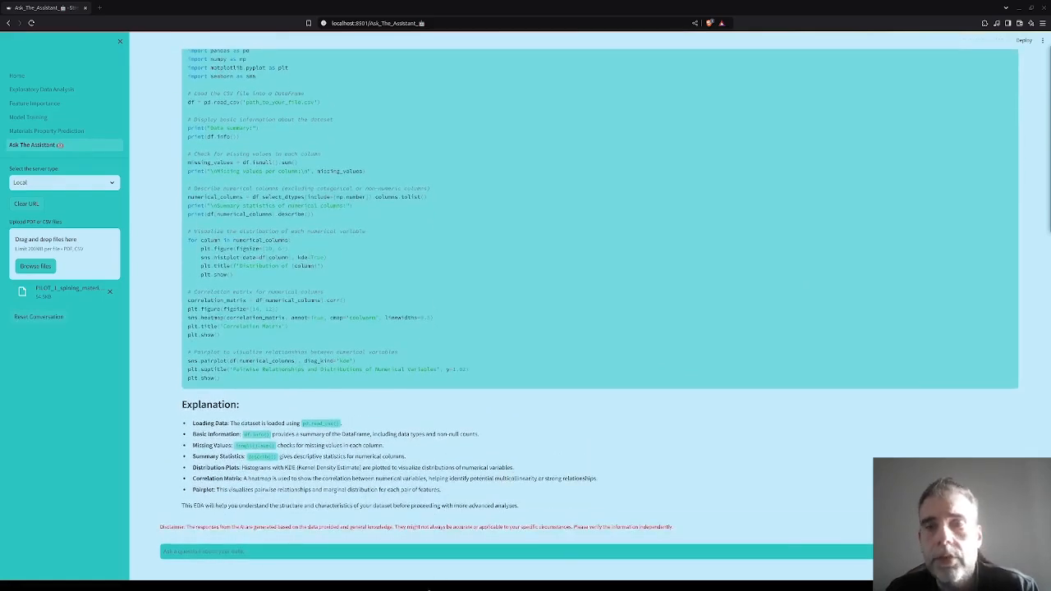
Ask the assistant "what are the column names? can you infer anything from them?".
{"action": "left_click", "coordinate": [417, 552]}
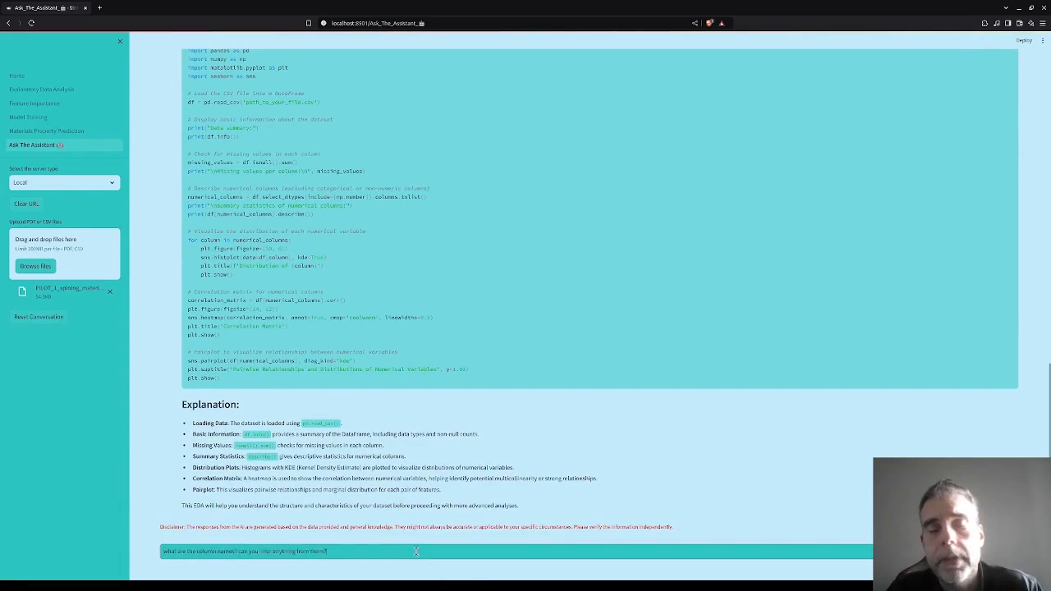